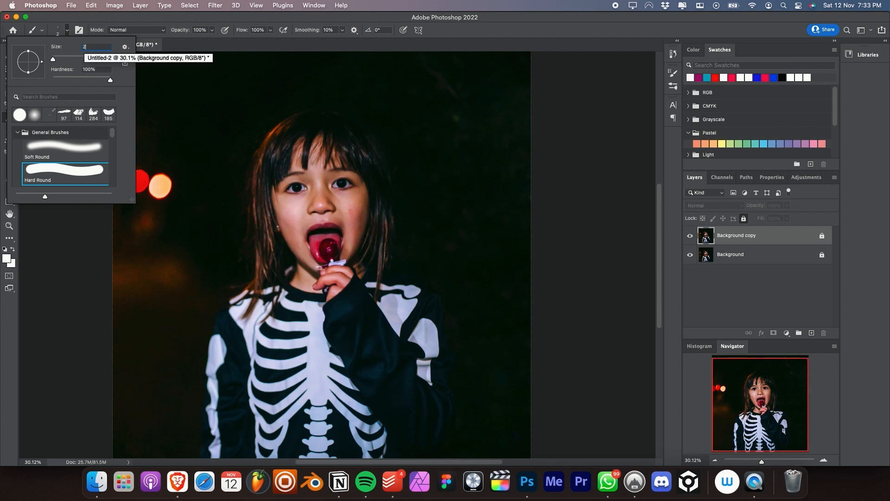
- Set the size of the hard round brush to 20 px
text(0)
key(Return)
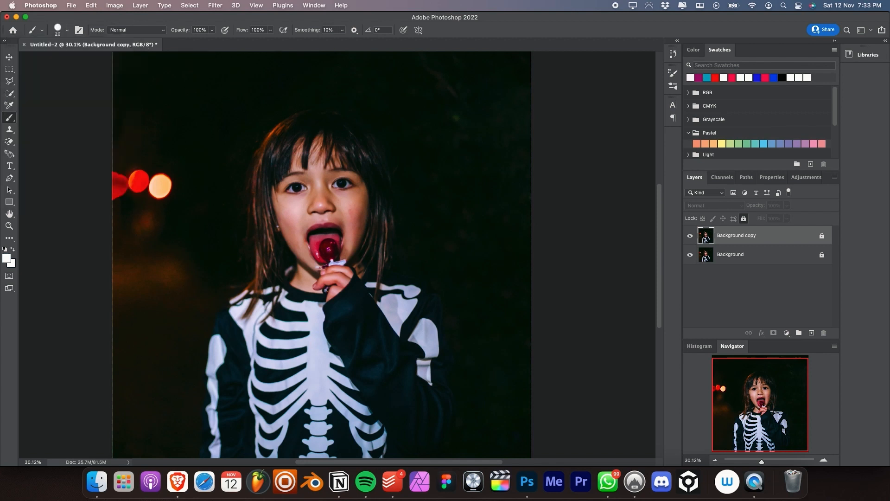
- Unlock the Background copy layer and add a new empty layer above it
click(822, 236)
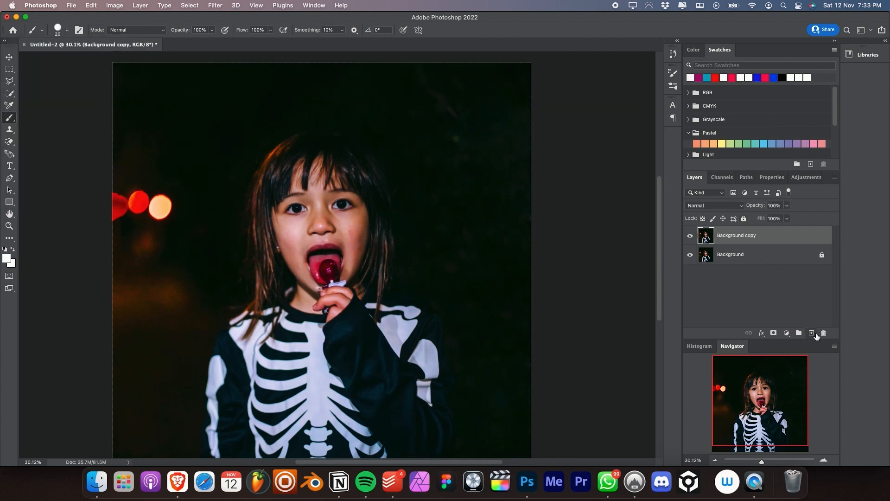
click(812, 333)
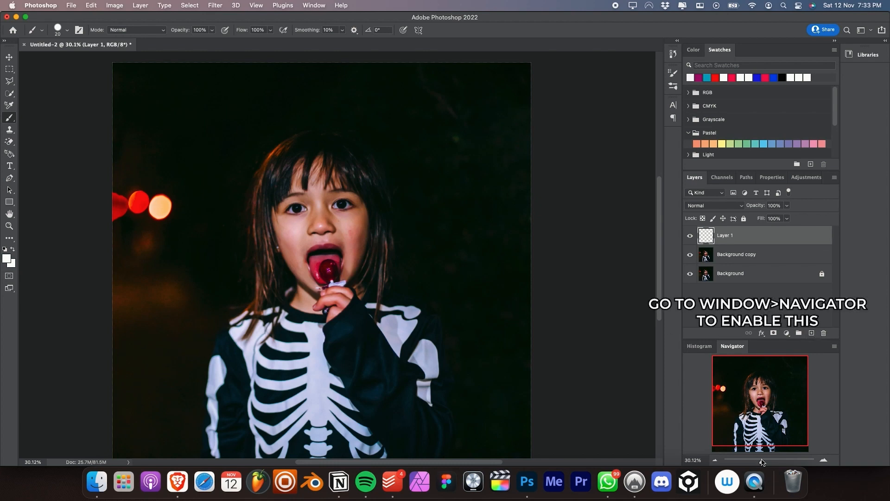
- Outline the two uppermost dark gaps between the costume's ribs with white brush strokes on the new layer
drag(763, 461, 769, 463)
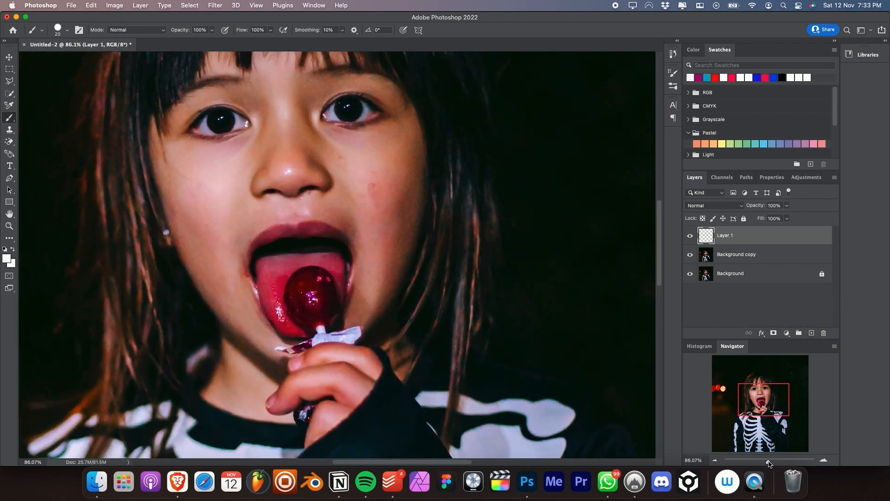
mouse_move(364, 305)
mouse_down()
mouse_move(345, 269)
mouse_move(317, 268)
mouse_move(277, 242)
mouse_move(255, 253)
mouse_move(242, 284)
mouse_move(283, 301)
mouse_move(362, 303)
mouse_up()
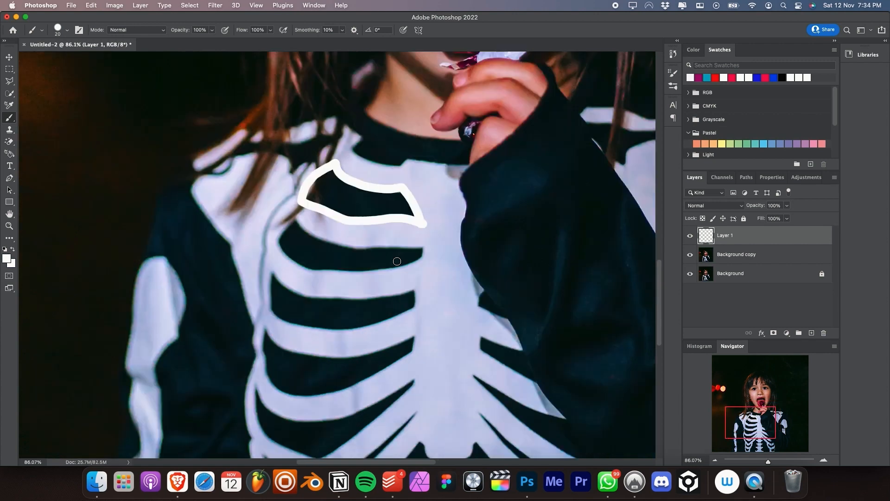
scroll(284, 283, up, 5)
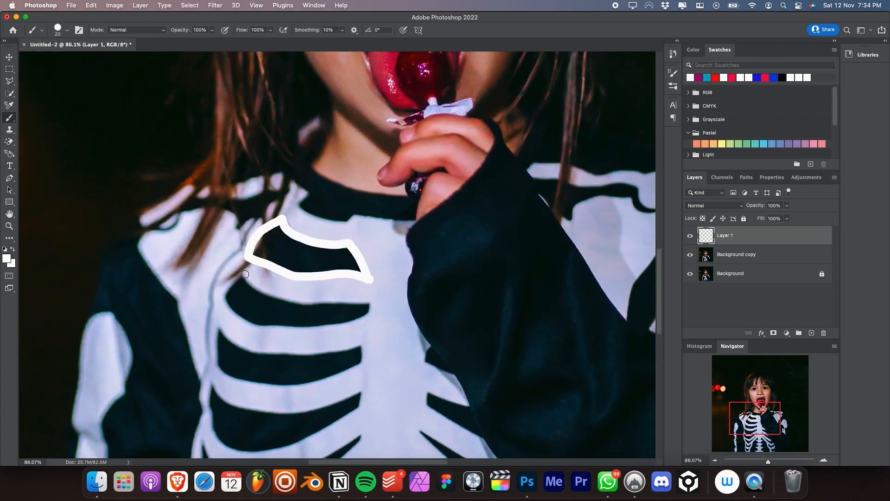
mouse_move(241, 277)
mouse_down()
mouse_move(284, 300)
mouse_move(366, 299)
mouse_move(368, 308)
mouse_move(329, 322)
mouse_move(274, 324)
mouse_move(238, 314)
mouse_move(234, 291)
mouse_up()
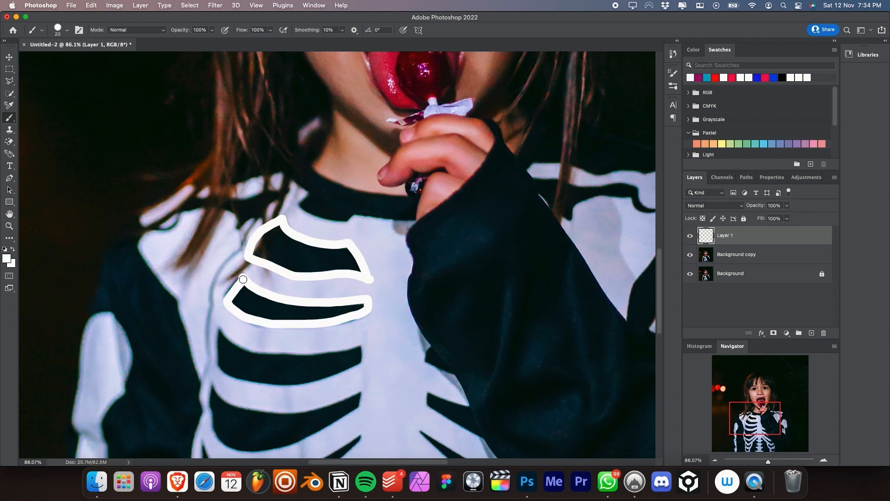
- Outline the lower dark rib gaps on the image's left side of the ribcage in white, undoing misplaced strokes
scroll(239, 273, down, 5)
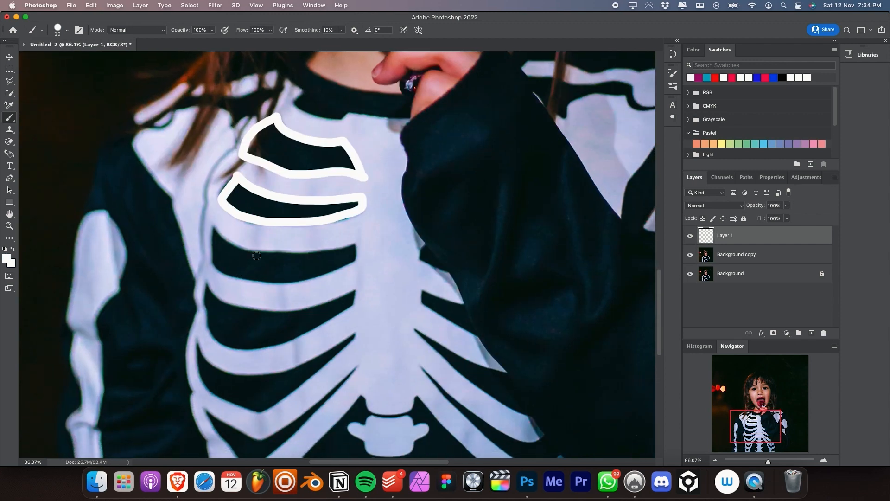
mouse_move(217, 225)
mouse_down()
mouse_move(231, 240)
mouse_move(269, 252)
mouse_move(358, 245)
mouse_move(337, 272)
mouse_move(249, 283)
mouse_move(217, 242)
mouse_move(227, 217)
mouse_move(245, 238)
mouse_move(302, 244)
mouse_move(361, 230)
mouse_move(361, 241)
mouse_move(304, 275)
mouse_move(226, 253)
mouse_move(262, 290)
mouse_move(363, 288)
mouse_move(274, 324)
mouse_up()
scroll(227, 218, down, 3)
scroll(255, 231, down, 4)
scroll(255, 230, up, 3)
key(super+z)
key(super+z)
mouse_move(235, 262)
mouse_down()
mouse_move(274, 291)
mouse_move(374, 278)
mouse_move(304, 291)
mouse_move(385, 259)
mouse_move(313, 332)
mouse_move(292, 296)
mouse_move(365, 274)
mouse_move(365, 284)
mouse_move(240, 263)
mouse_up()
key(super+z)
key(super+z)
- Outline the rest of the skeleton print in white, including the other ribs, the vertebrae and the arm and shoulder bones
scroll(241, 265, down, 4)
drag(342, 210, 352, 228)
drag(352, 228, 385, 234)
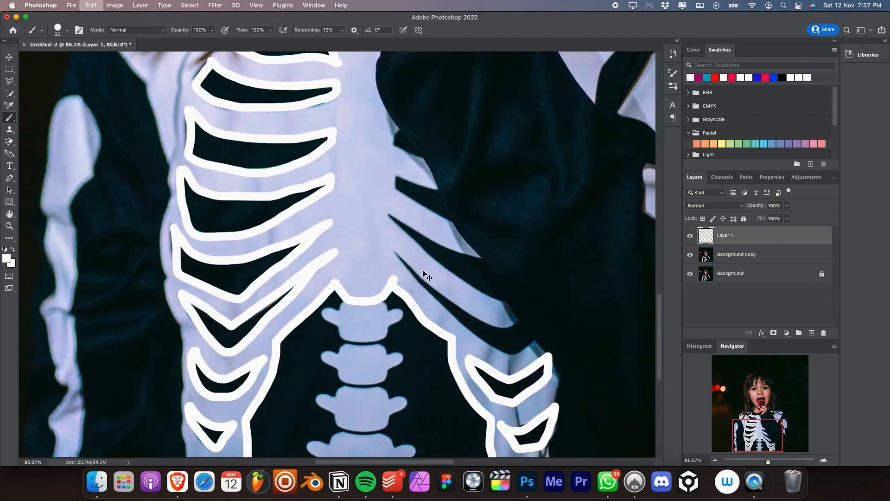
key(super+z)
mouse_move(394, 250)
mouse_down()
mouse_move(538, 336)
mouse_move(441, 314)
mouse_up()
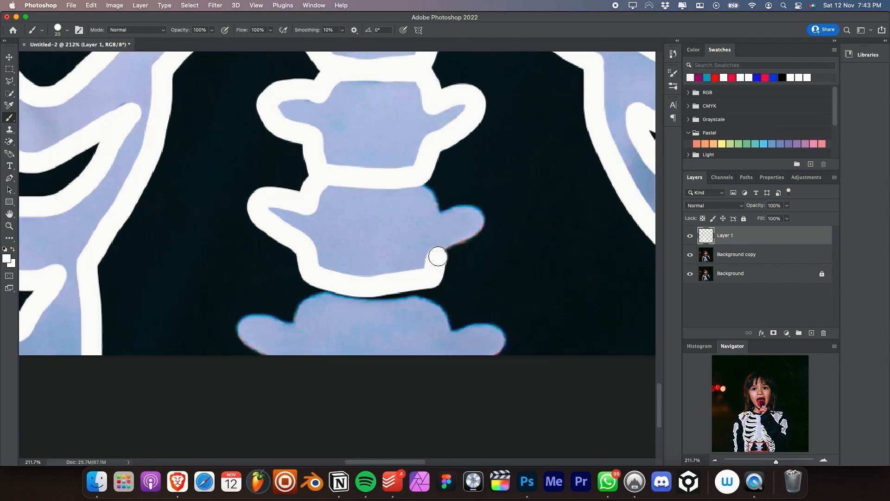
drag(769, 462, 761, 467)
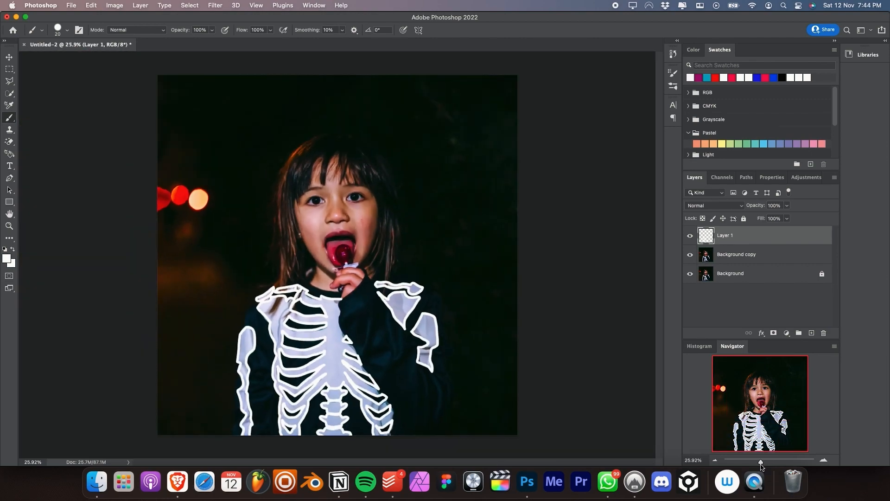
- Add an Outer Glow to the outline layer with colour #ff0090 and 100% opacity
click(762, 332)
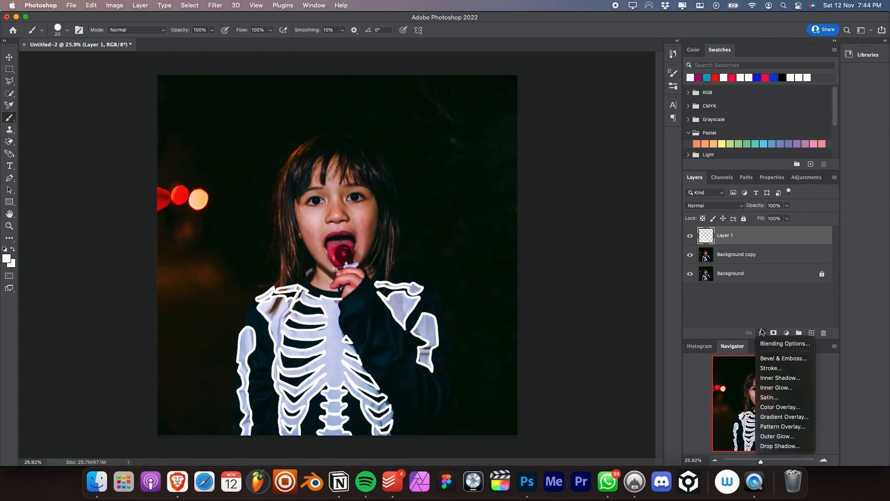
click(777, 436)
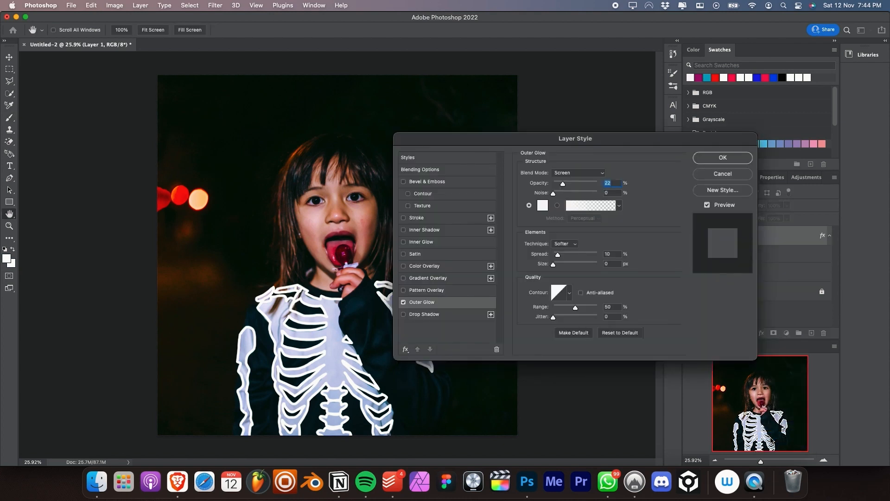
click(542, 205)
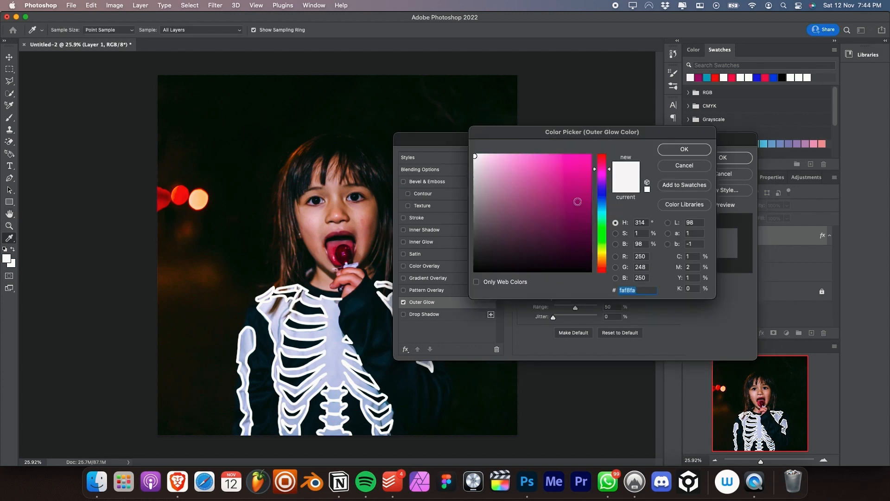
drag(601, 198, 601, 203)
mouse_move(575, 203)
mouse_down()
mouse_move(594, 203)
mouse_move(615, 148)
mouse_up()
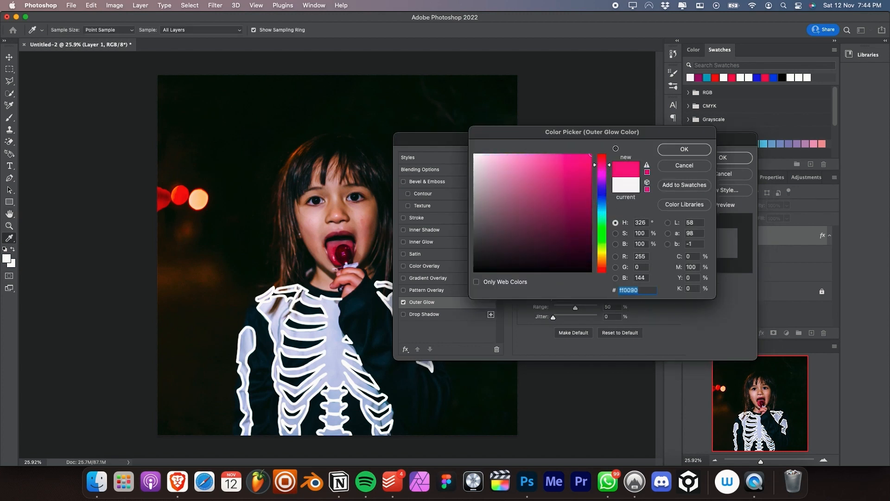
click(660, 152)
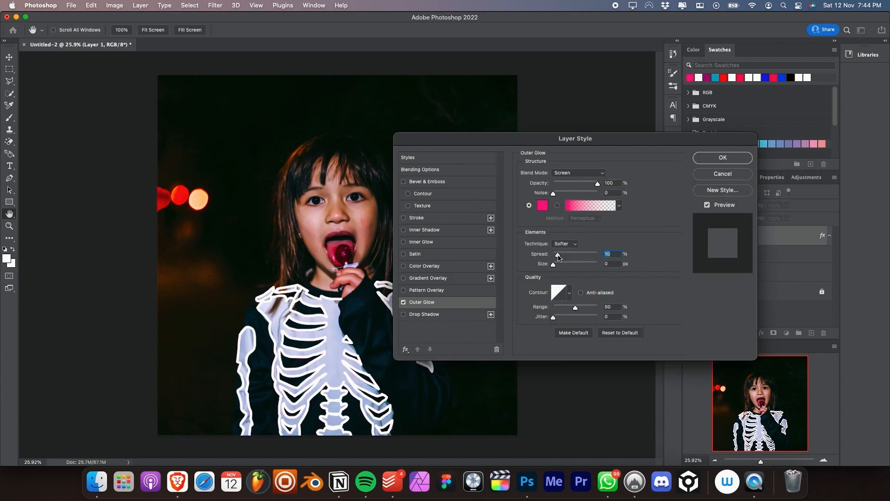
- Set the Outer Glow size to 84 px, keeping the photo visible beside the settings dialog
drag(555, 269, 567, 267)
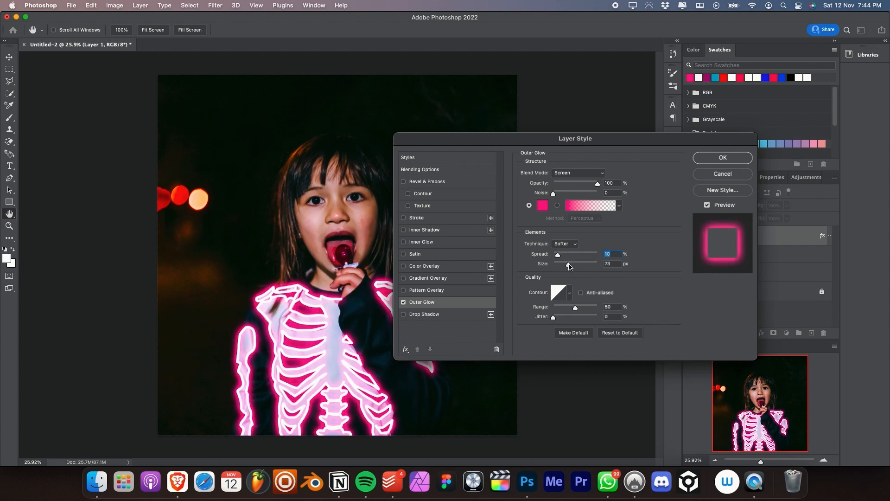
drag(514, 144, 633, 131)
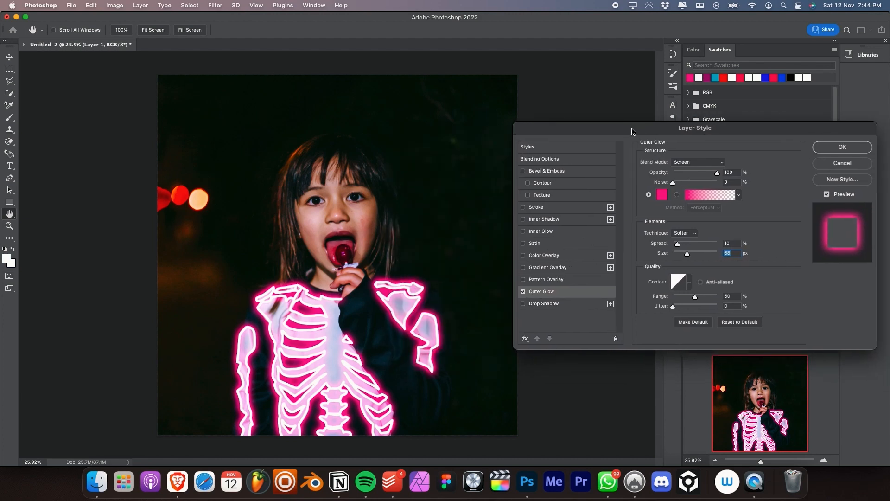
drag(689, 254, 692, 255)
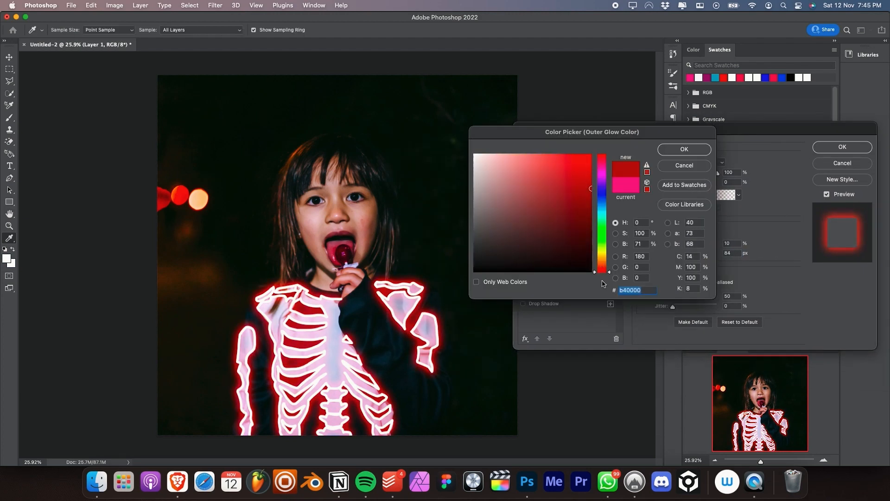
- Change the Outer Glow colour to cyan #13b9c8
mouse_move(605, 215)
mouse_down()
mouse_move(575, 205)
mouse_move(583, 188)
mouse_up()
click(582, 179)
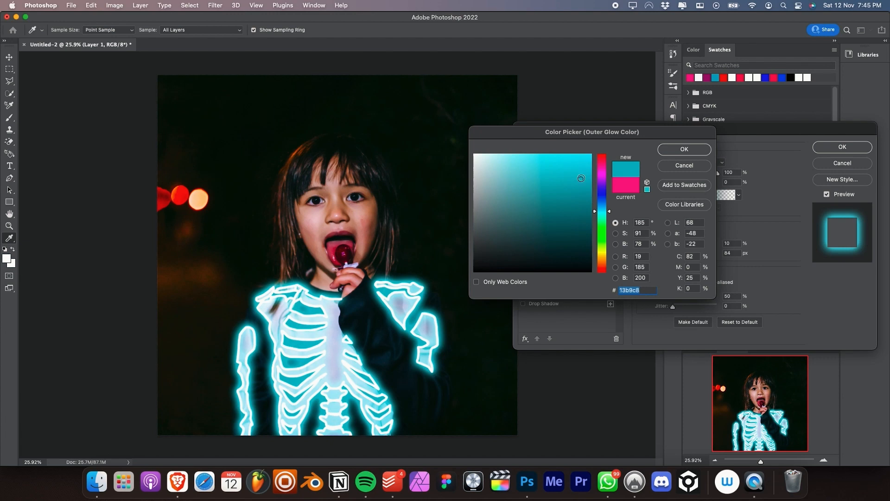
click(581, 177)
click(675, 152)
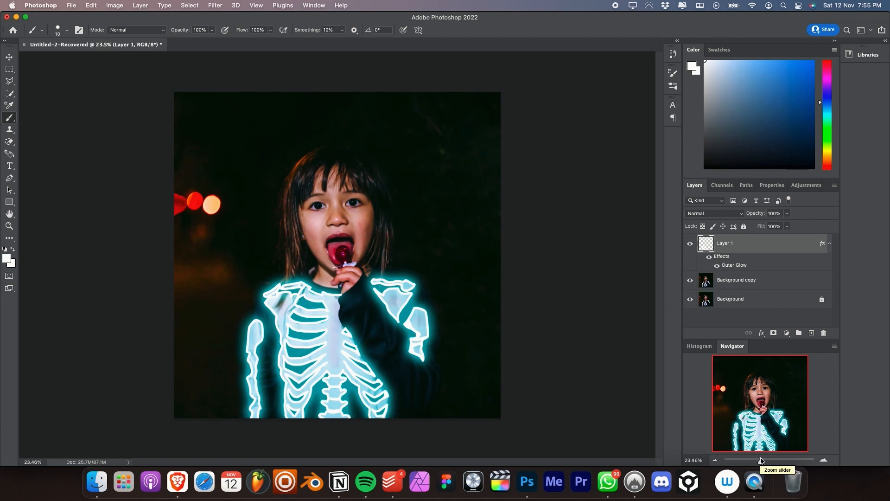
- Apply a slight Gaussian Blur to the skeleton outline layer and check its Outer Glow settings
click(220, 6)
mouse_move(327, 124)
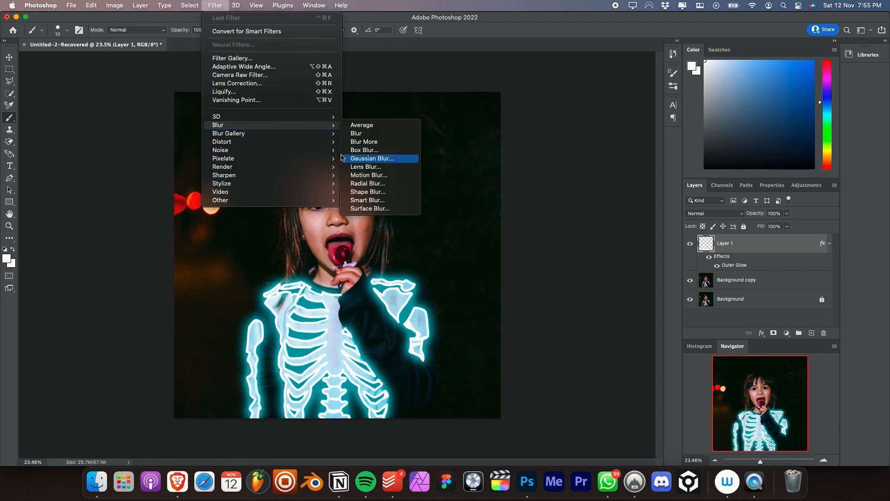
click(371, 159)
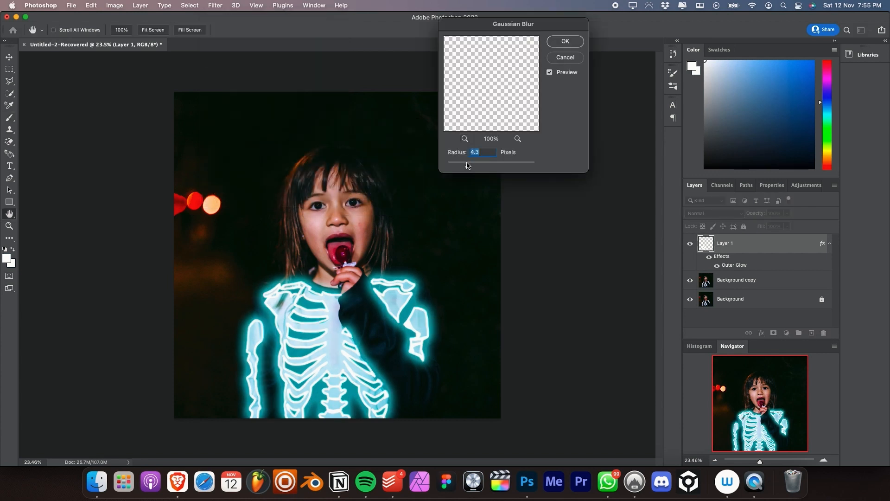
mouse_move(467, 165)
mouse_down()
mouse_move(449, 166)
mouse_move(459, 168)
mouse_up()
key(Return)
double_click(745, 268)
click(835, 108)
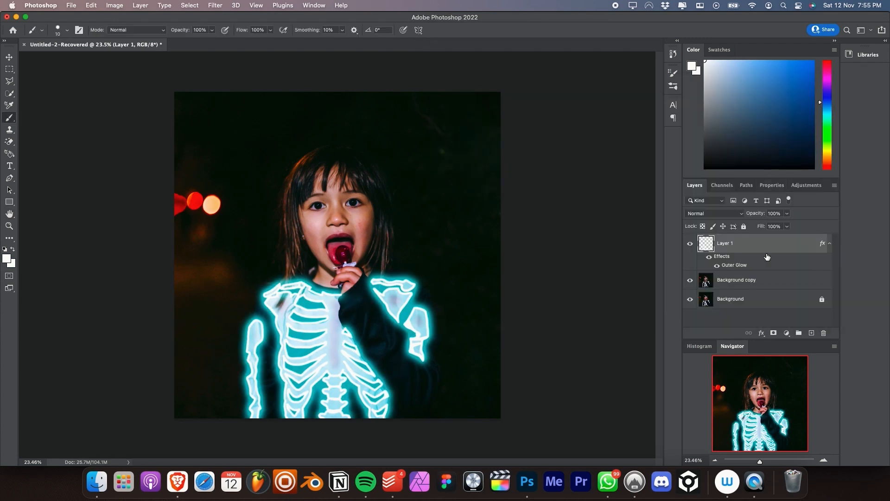
- Add a new layer above Layer 1 and set up a Soft Round brush of 252 px
click(810, 333)
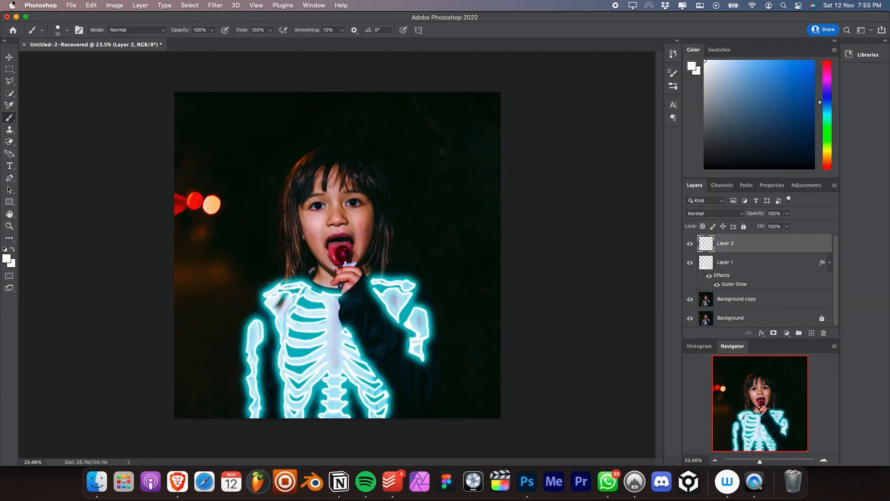
click(68, 32)
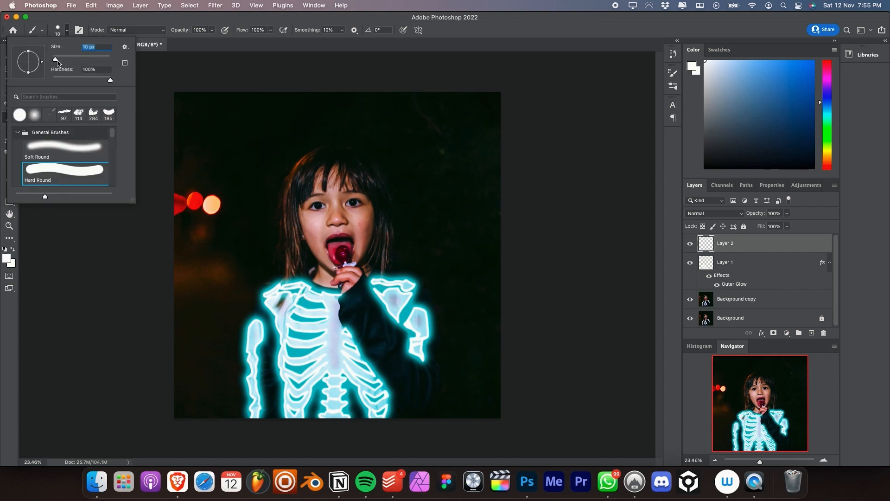
drag(57, 61, 77, 60)
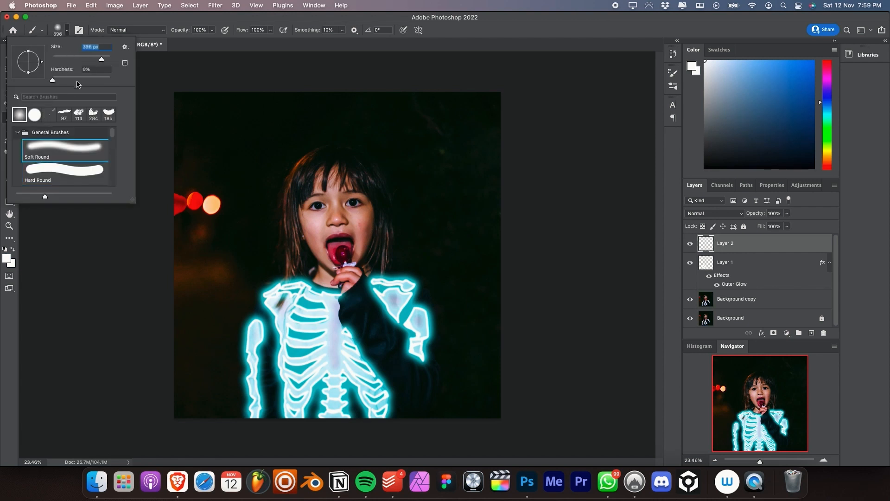
drag(71, 60, 98, 55)
- Paint wide, soft white curved bands diagonally across the whole image on Layer 2
click(303, 98)
mouse_move(331, 85)
mouse_down()
mouse_move(162, 157)
mouse_move(338, 97)
mouse_move(388, 69)
mouse_up()
drag(489, 93, 560, 103)
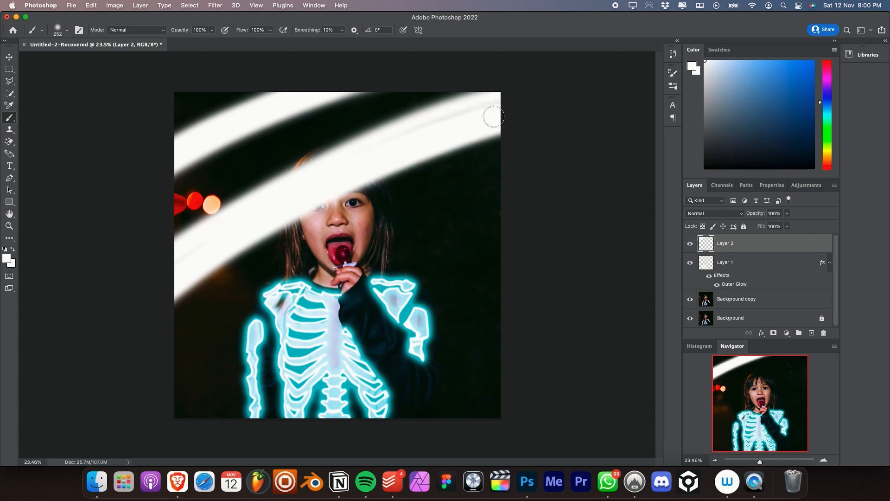
mouse_move(529, 181)
mouse_down()
mouse_move(206, 375)
mouse_move(517, 209)
mouse_move(185, 424)
mouse_move(517, 324)
mouse_move(547, 269)
mouse_up()
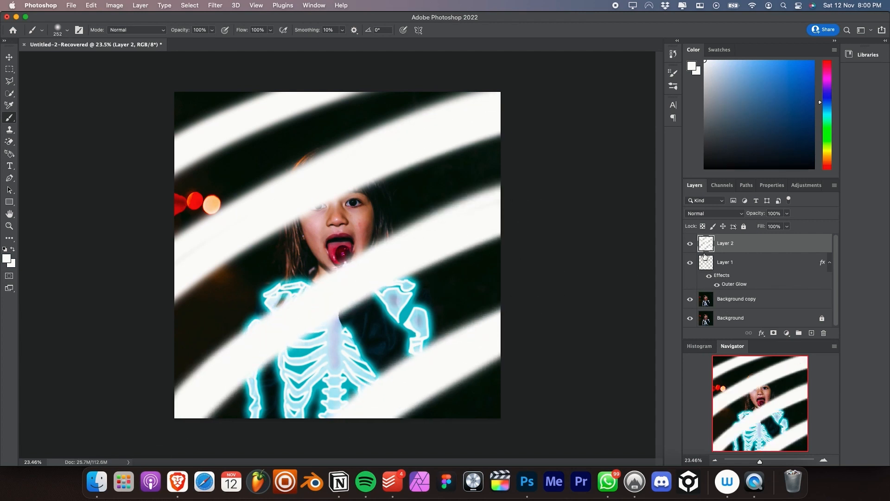
- Hide Layer 2 and Layer 1, and make Background copy the active layer
click(691, 243)
click(692, 263)
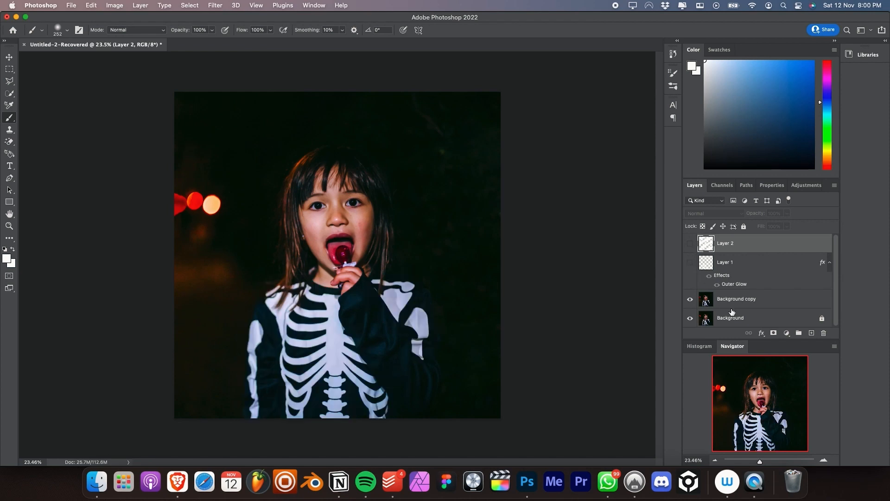
click(731, 308)
- Start a Polygonal Lasso outline around the girl on Background copy, from below the image's left sleeve up the arm and over the shoulder
drag(760, 461, 771, 461)
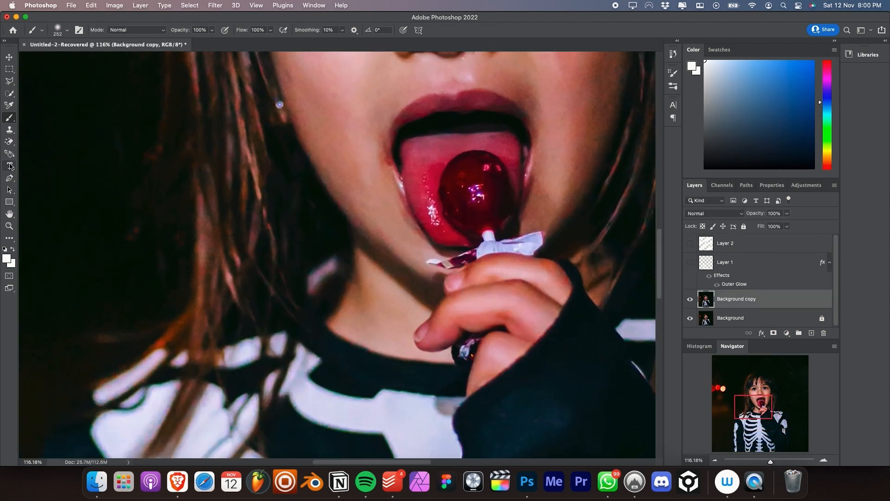
click(9, 81)
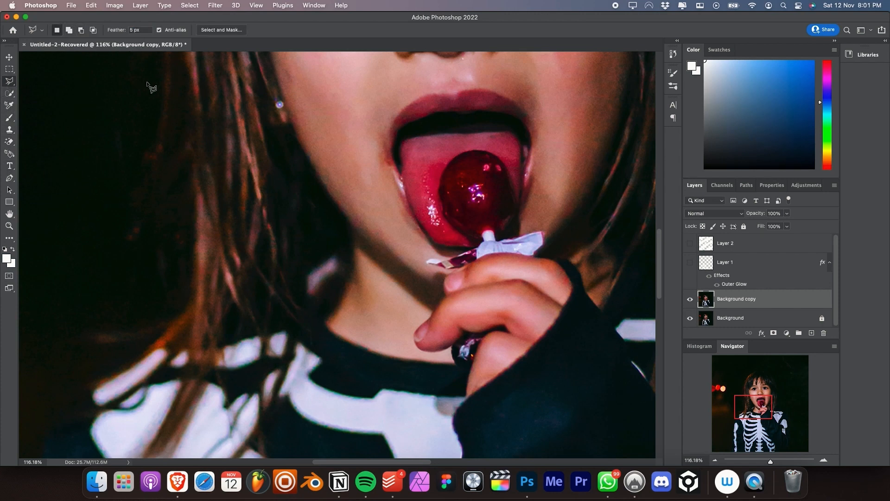
scroll(229, 174, down, 15)
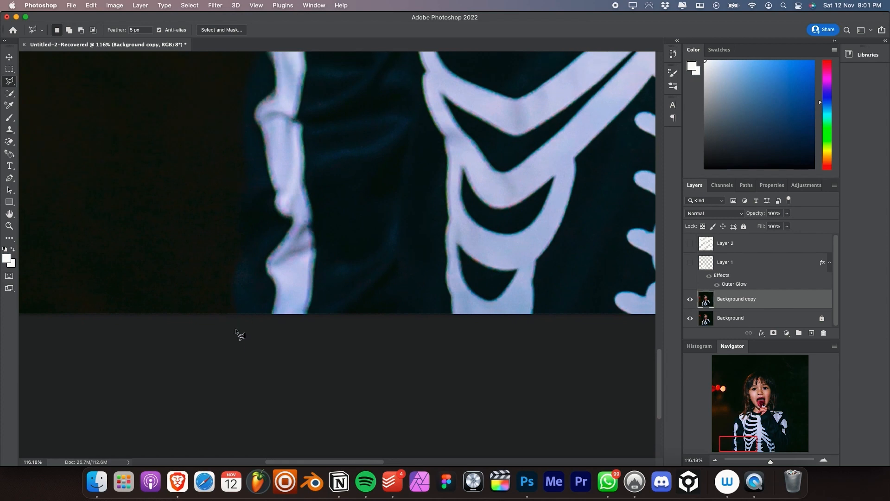
click(234, 342)
click(244, 151)
scroll(242, 78, up, 5)
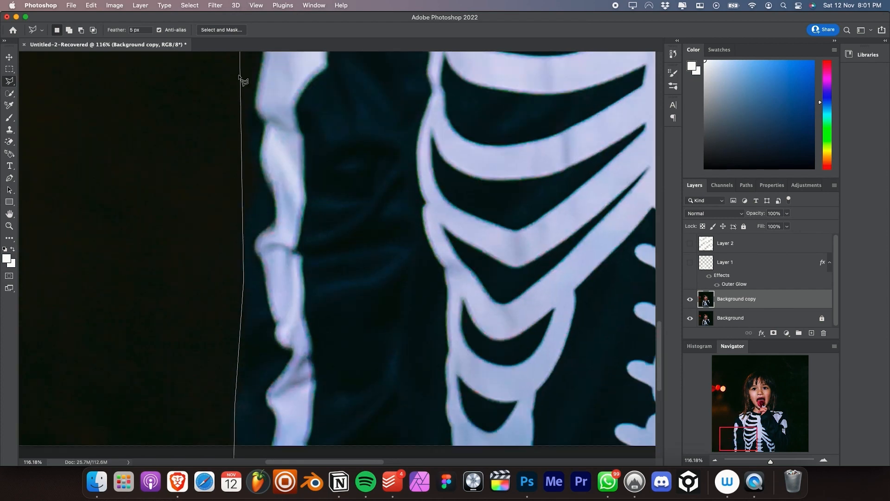
click(243, 202)
scroll(260, 54, up, 5)
click(268, 208)
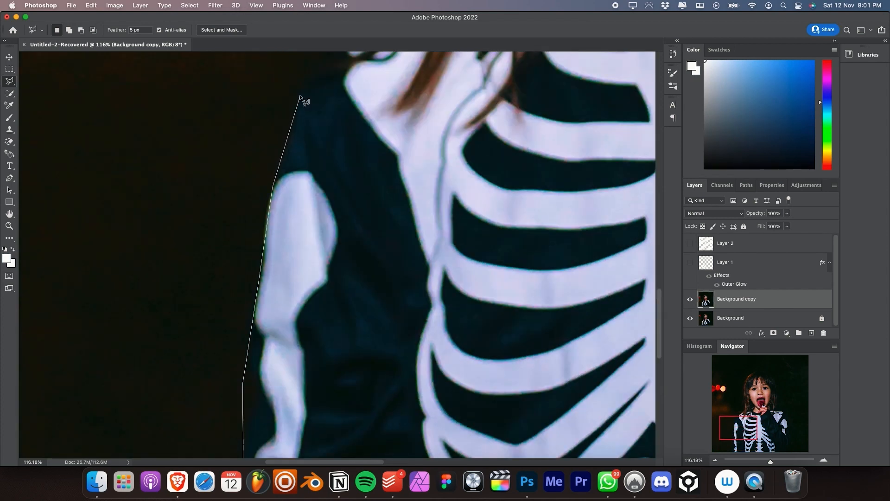
click(301, 96)
scroll(306, 56, up, 5)
click(312, 241)
click(361, 207)
click(422, 167)
- Continue the lasso outline from the shoulder up along the outer edge of the hair on the image's left side
scroll(429, 136, up, 5)
click(442, 299)
click(411, 259)
click(395, 227)
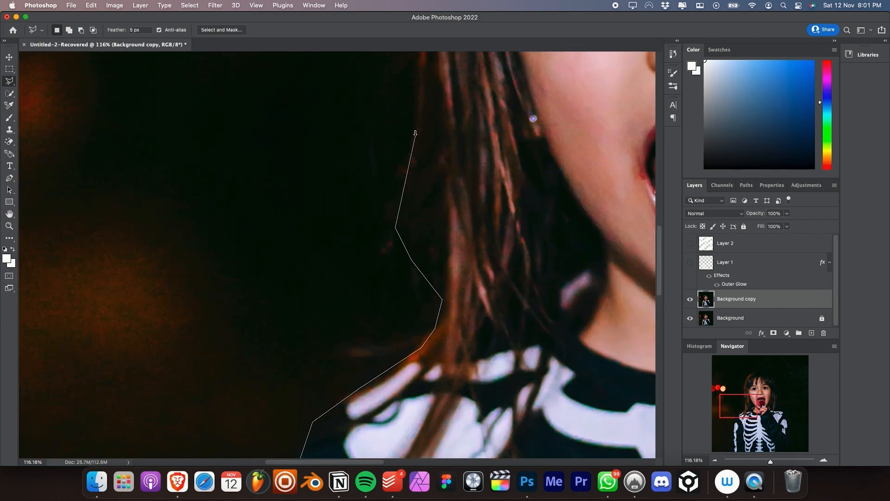
click(414, 127)
scroll(414, 127, up, 5)
scroll(427, 70, down, 2)
click(413, 90)
scroll(413, 90, up, 5)
click(427, 180)
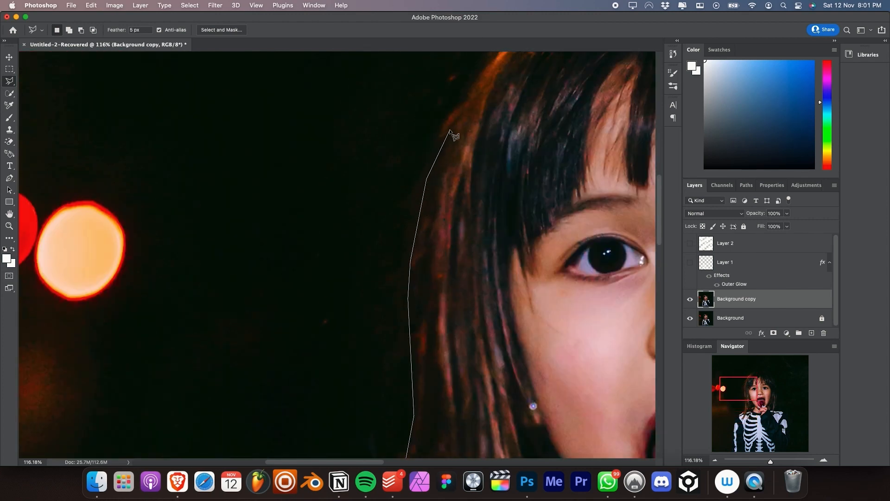
click(449, 125)
- Trace the lasso outline over the crown of the girl's head to the hair on the opposite side
scroll(468, 102, up, 5)
click(504, 224)
click(541, 185)
click(585, 156)
click(640, 136)
scroll(640, 137, right, 5)
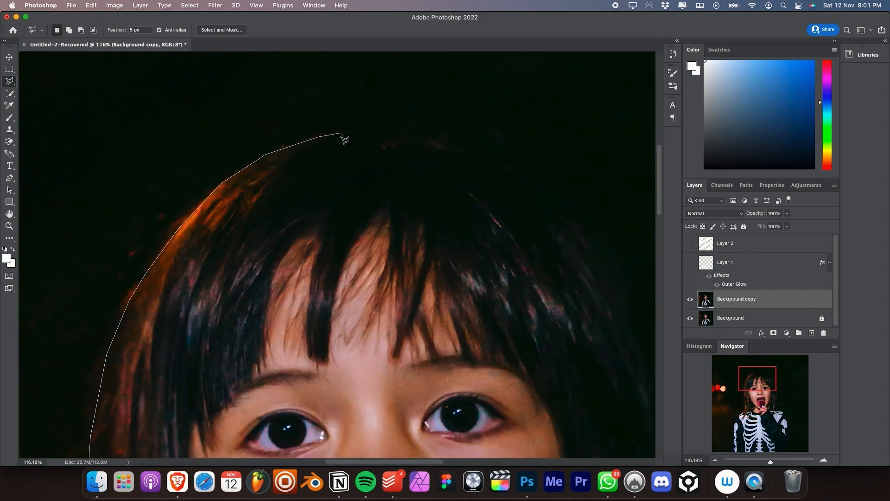
click(341, 133)
click(388, 132)
click(422, 137)
click(590, 239)
scroll(605, 271, right, 4)
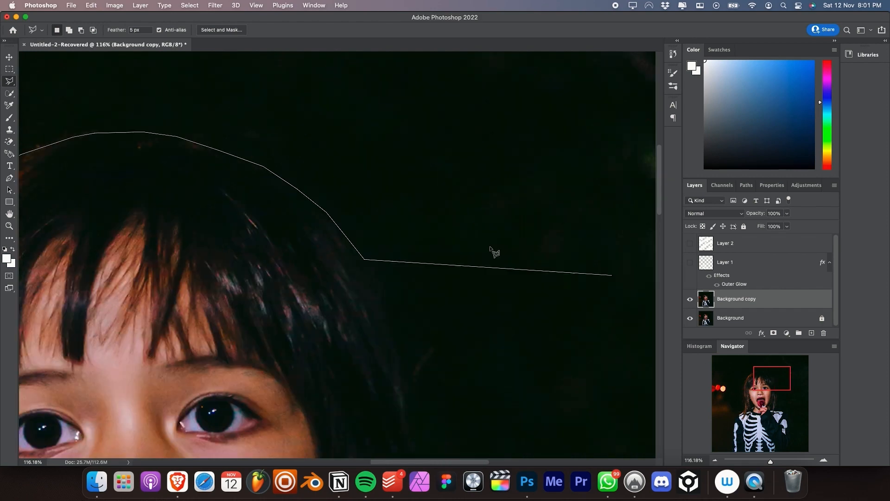
- Trace the outline down the hair on the image's right side to the shoulder and close the selection
click(380, 277)
click(406, 385)
scroll(406, 385, down, 2)
click(422, 374)
scroll(483, 463, down, 3)
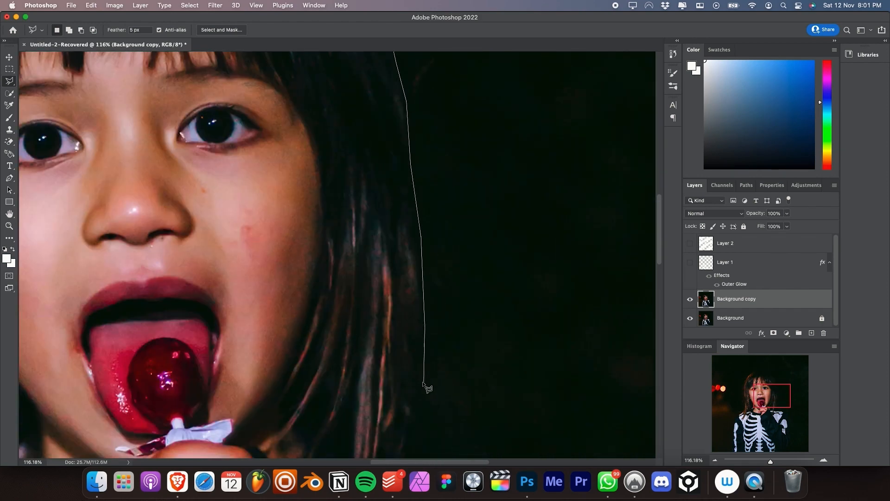
click(424, 385)
scroll(424, 454, down, 3)
click(414, 341)
double_click(544, 376)
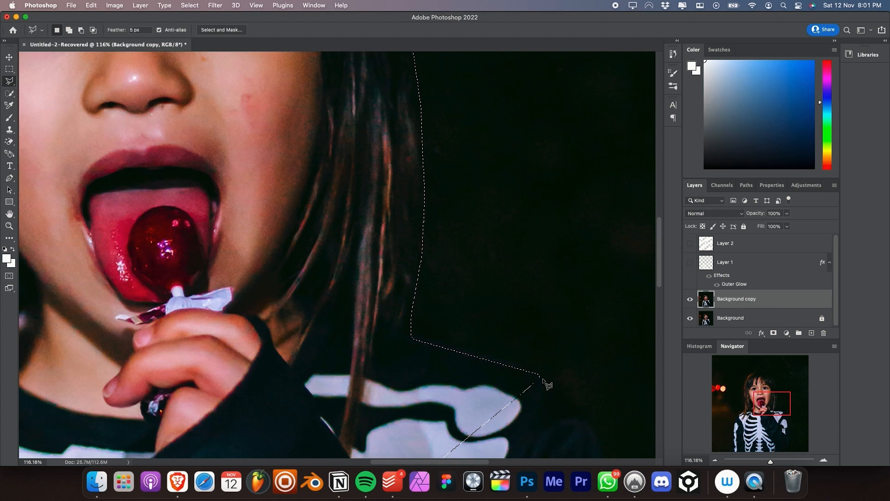
scroll(546, 380, down, 3)
scroll(546, 384, down, 2)
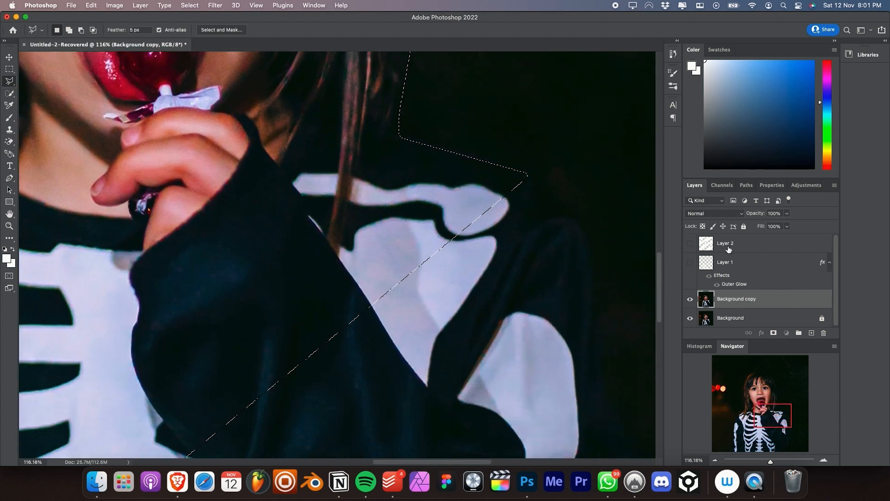
- Show Layer 2 and delete the parts of its white bands inside the selection covering the girl
click(705, 242)
click(690, 243)
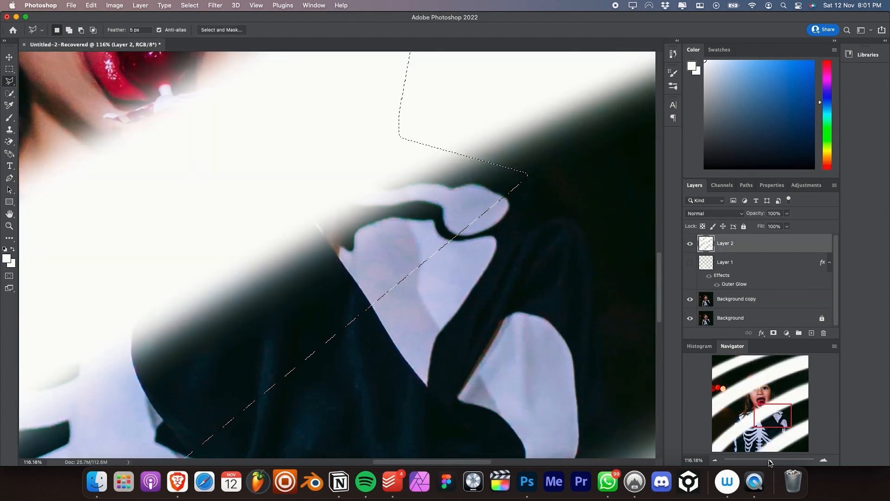
drag(770, 461, 764, 463)
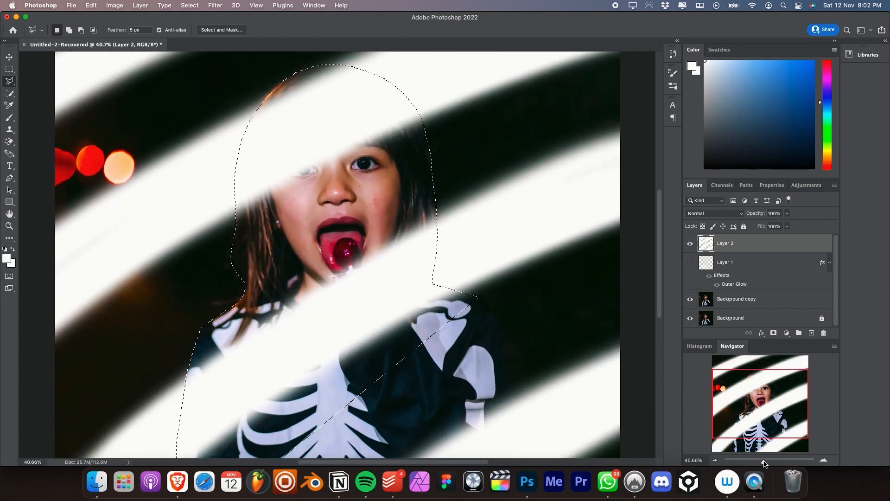
key(Delete)
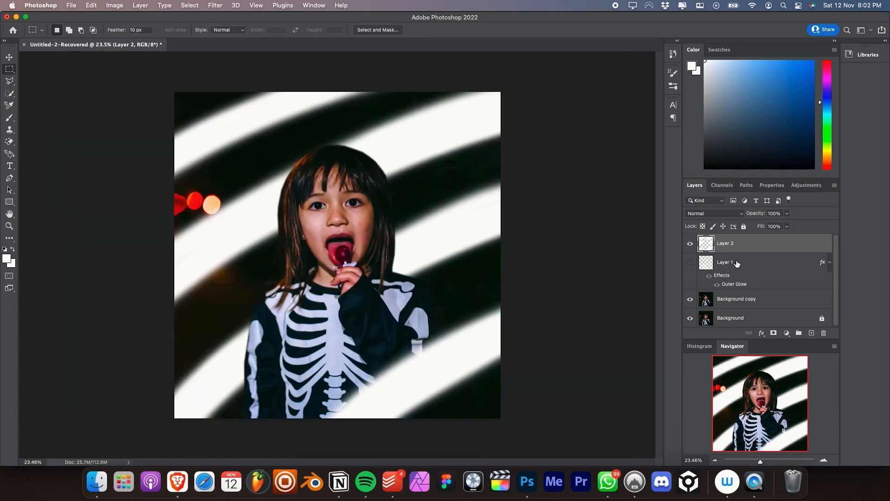
- Show Layer 1 and add a pink Outer Glow to Layer 2 with its size set to 0 px
click(690, 263)
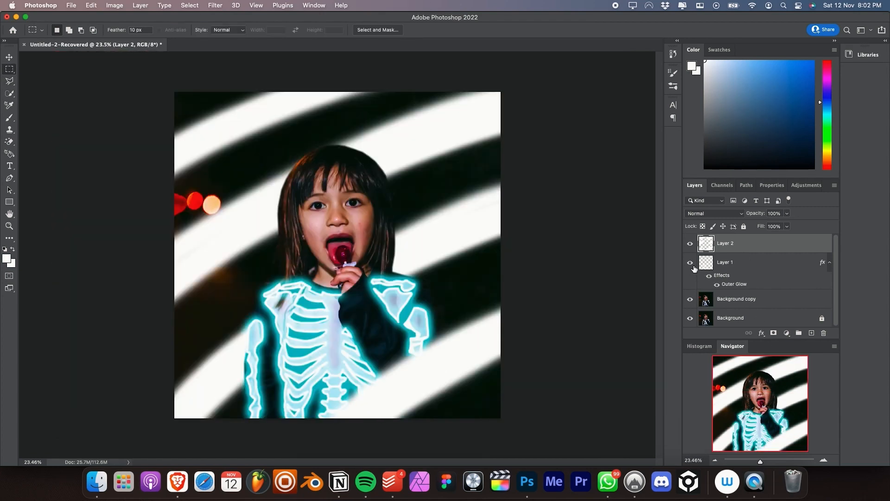
click(761, 334)
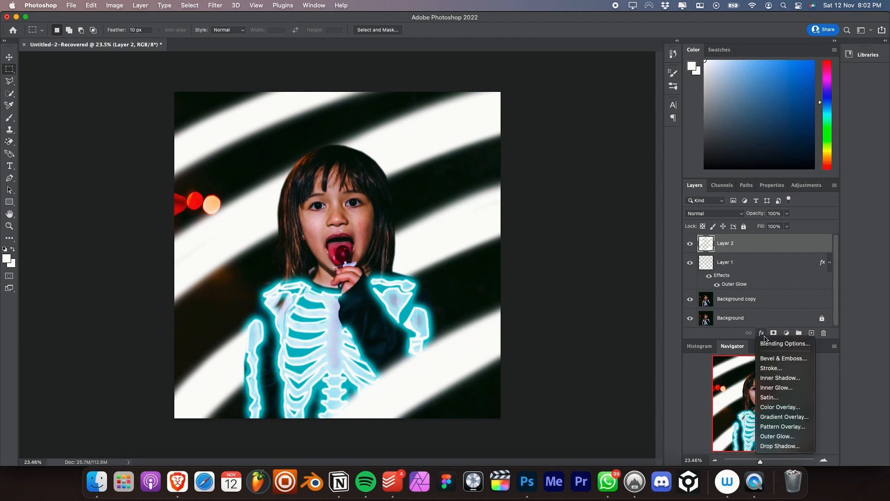
click(776, 439)
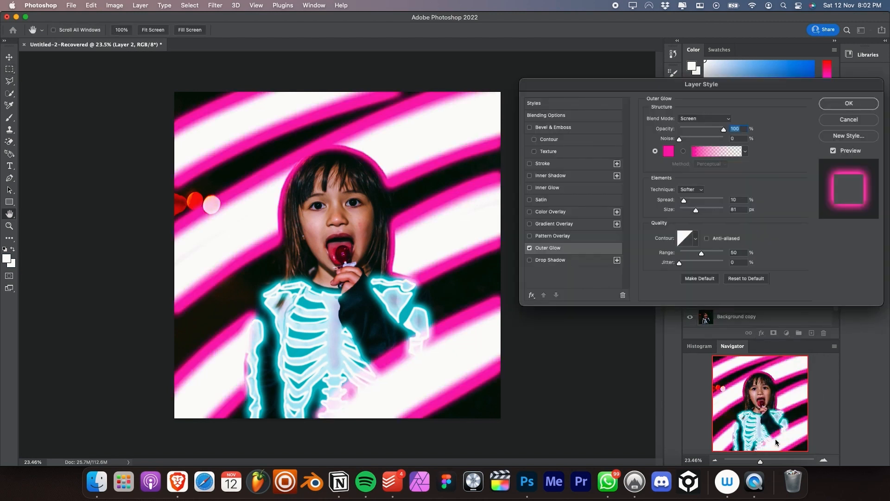
drag(688, 208, 668, 213)
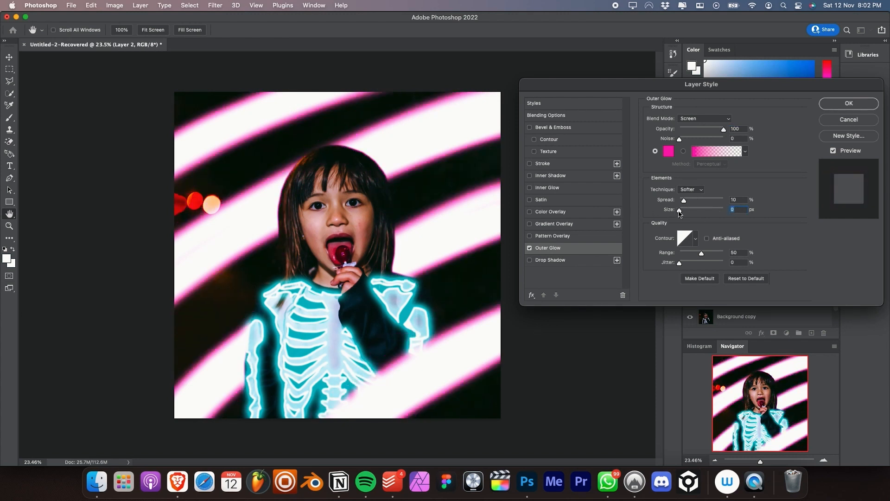
click(849, 103)
- Apply a Gaussian Blur to the light bands on Layer 2
click(215, 5)
mouse_move(218, 124)
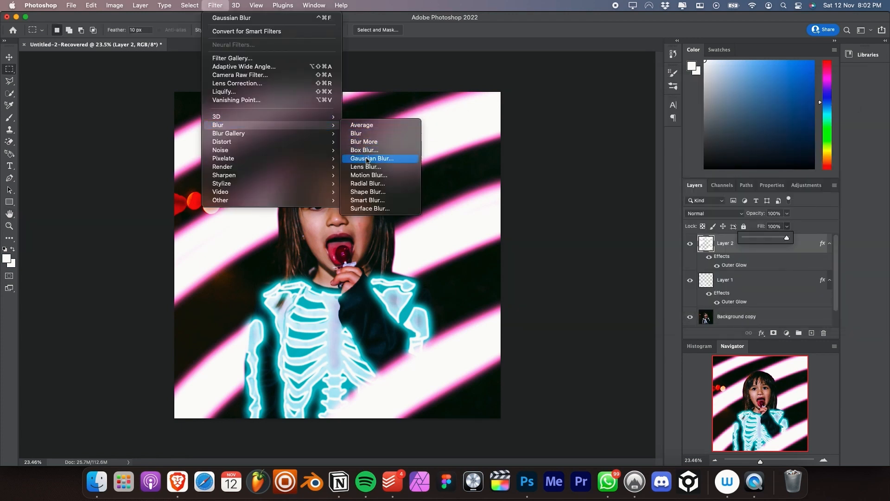
click(367, 160)
click(471, 164)
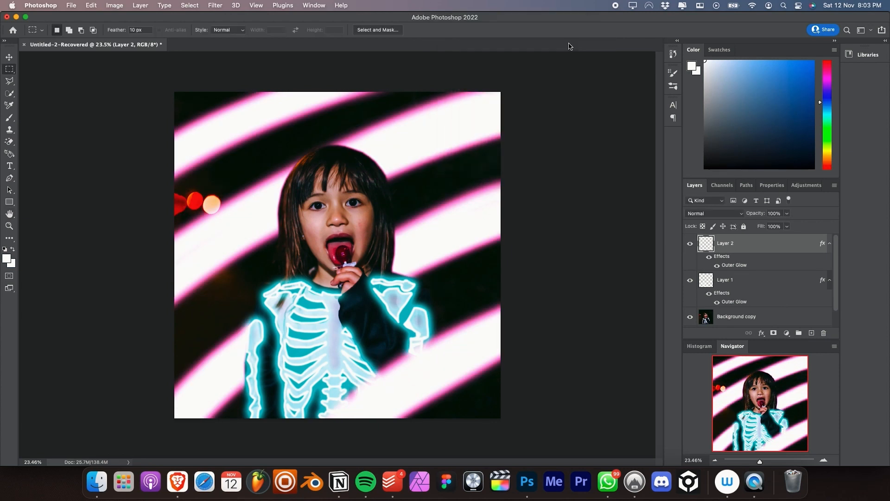
- Switch to Brave, copy the round orange lens flare from the image results, and paste it into the Photoshop document
key(Return)
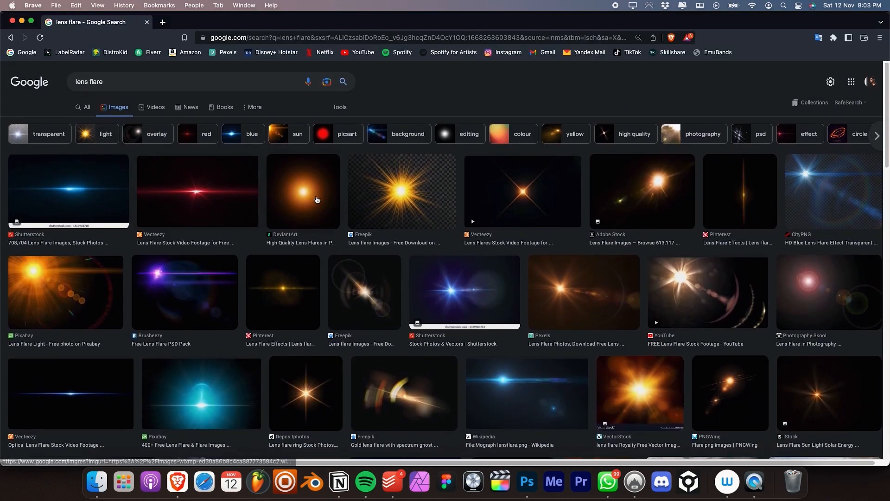
click(317, 197)
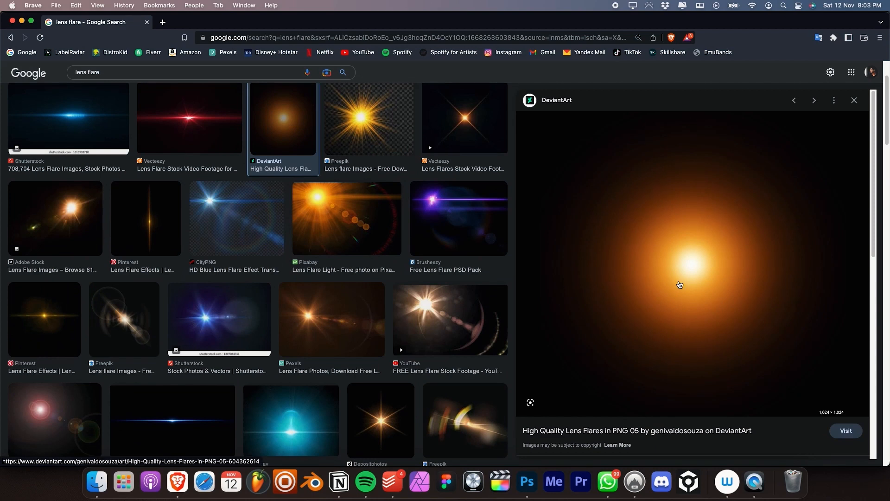
right_click(679, 284)
click(740, 395)
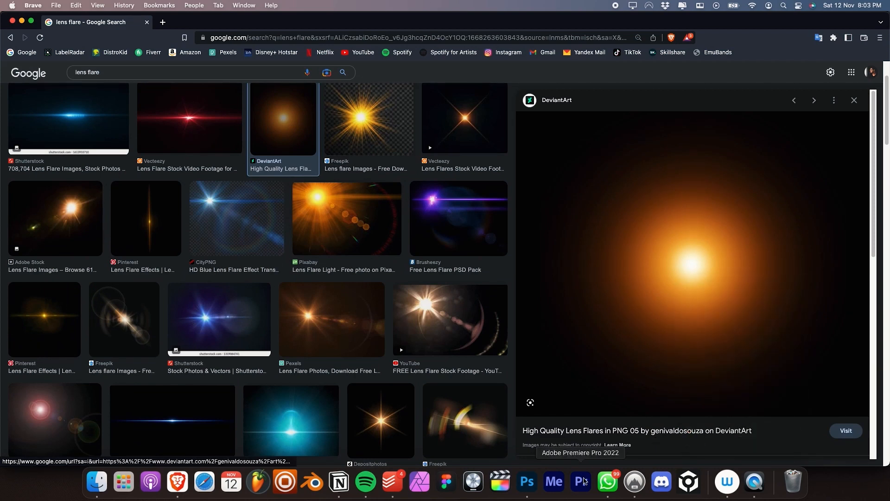
click(529, 484)
key(super+v)
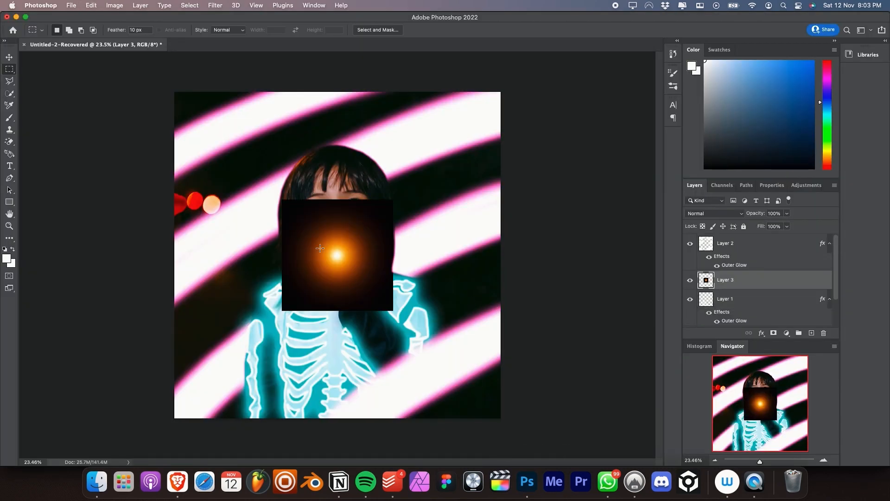
- Set the lens flare layer's blend mode to Linear Dodge (Add) and fit the flare over the lollipop
click(725, 213)
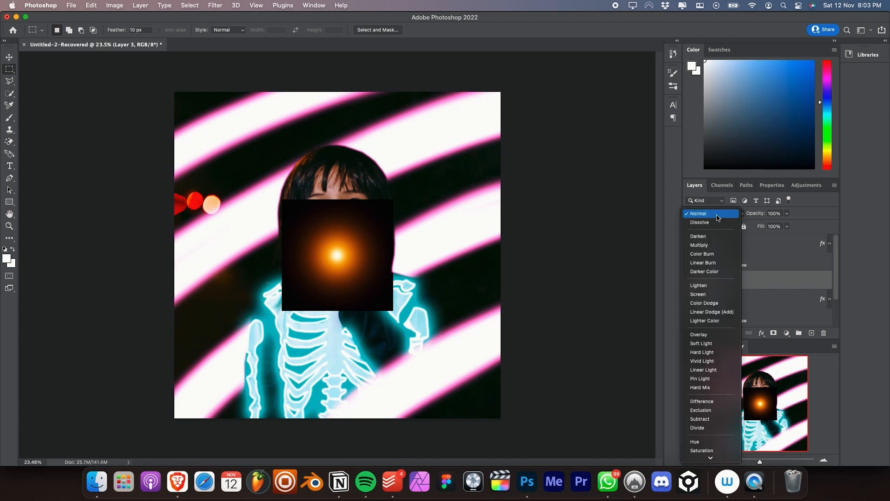
click(712, 312)
click(13, 57)
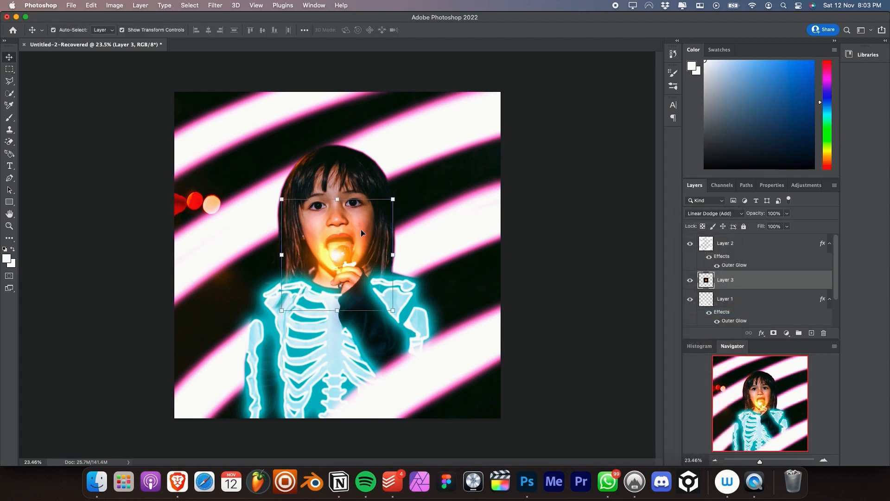
drag(397, 203, 355, 232)
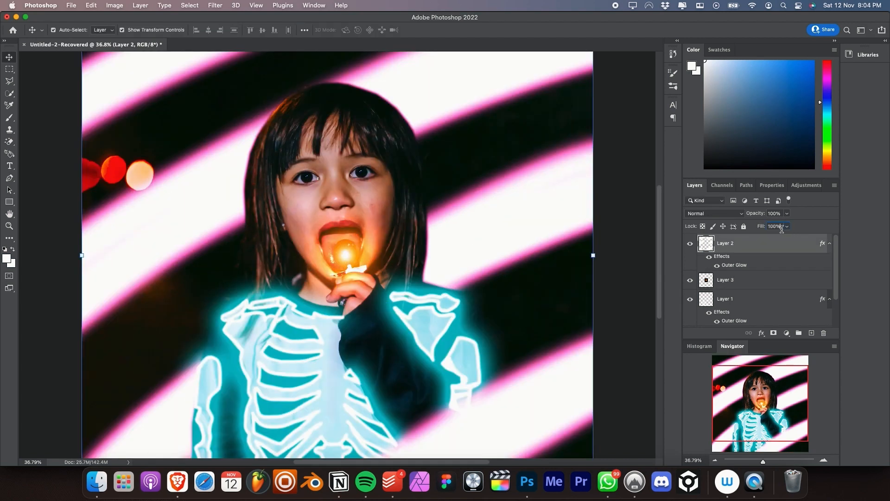
- Try a lower fill on Layer 2's light bands and open the fill setting of the lens flare layer
click(787, 227)
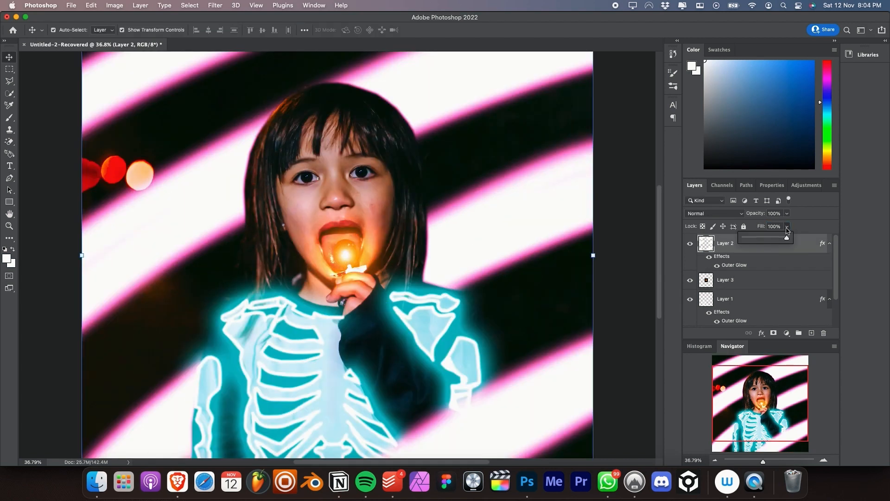
drag(790, 237, 771, 241)
click(763, 278)
click(787, 226)
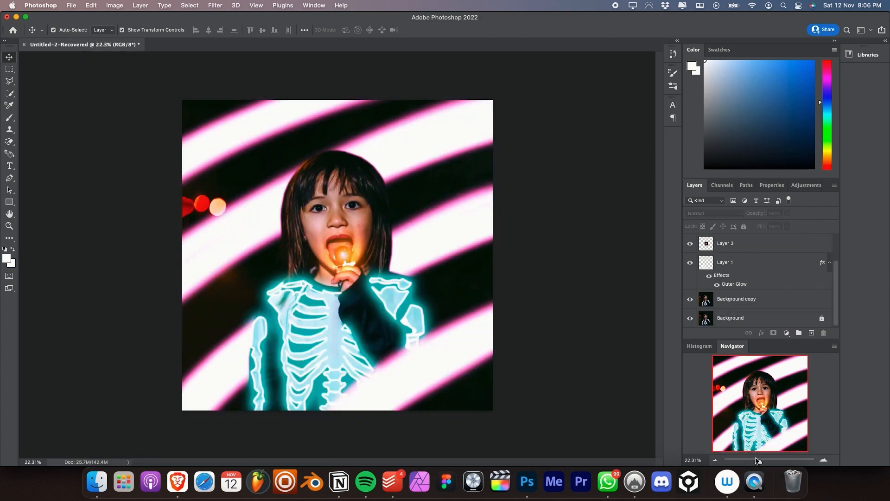
drag(758, 460, 764, 460)
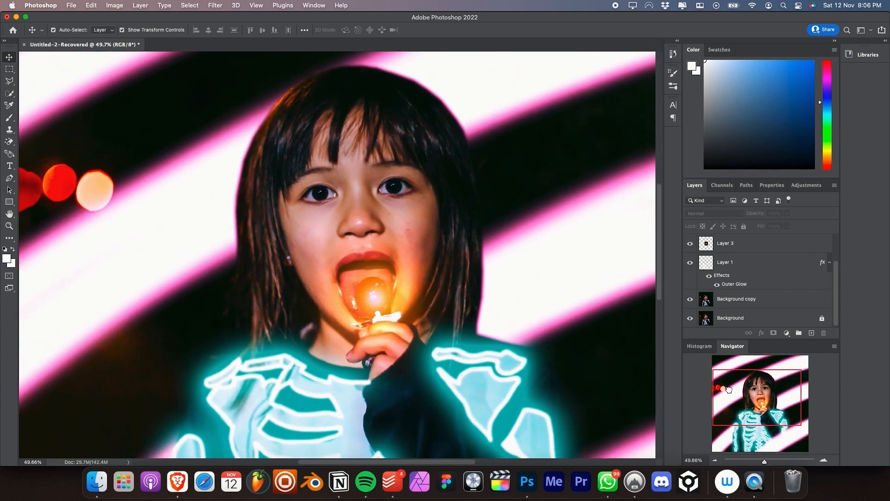